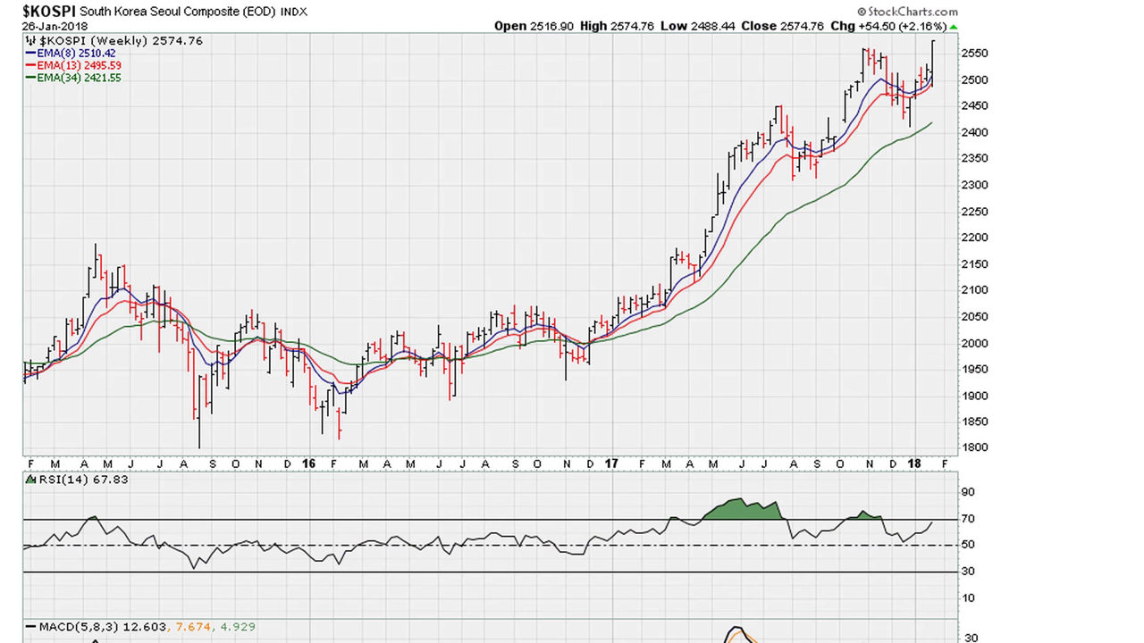
Hand-write the title '3YR WEEKLY' in the empty upper-left of the KOSPI price panel.
{"action": "mouse_move", "coordinate": [240, 112]}
{"action": "left_mouse_down"}
{"action": "mouse_move", "coordinate": [260, 114]}
{"action": "mouse_move", "coordinate": [261, 179]}
{"action": "left_mouse_up"}
{"action": "left_click_drag", "start_coordinate": [286, 116], "coordinate": [315, 161]}
{"action": "mouse_move", "coordinate": [340, 118]}
{"action": "left_mouse_down"}
{"action": "mouse_move", "coordinate": [314, 204]}
{"action": "mouse_move", "coordinate": [338, 177]}
{"action": "left_mouse_up"}
{"action": "mouse_move", "coordinate": [340, 112]}
{"action": "left_mouse_down"}
{"action": "mouse_move", "coordinate": [352, 110]}
{"action": "mouse_move", "coordinate": [366, 177]}
{"action": "left_mouse_up"}
{"action": "mouse_move", "coordinate": [387, 119]}
{"action": "left_mouse_down"}
{"action": "mouse_move", "coordinate": [398, 175]}
{"action": "mouse_move", "coordinate": [435, 133]}
{"action": "mouse_move", "coordinate": [453, 166]}
{"action": "left_mouse_up"}
{"action": "mouse_move", "coordinate": [453, 131]}
{"action": "left_mouse_down"}
{"action": "mouse_move", "coordinate": [482, 130]}
{"action": "mouse_move", "coordinate": [489, 166]}
{"action": "mouse_move", "coordinate": [511, 133]}
{"action": "mouse_move", "coordinate": [515, 176]}
{"action": "left_mouse_up"}
{"action": "mouse_move", "coordinate": [527, 134]}
{"action": "left_mouse_down"}
{"action": "mouse_move", "coordinate": [537, 166]}
{"action": "mouse_move", "coordinate": [586, 161]}
{"action": "mouse_move", "coordinate": [592, 204]}
{"action": "left_mouse_up"}
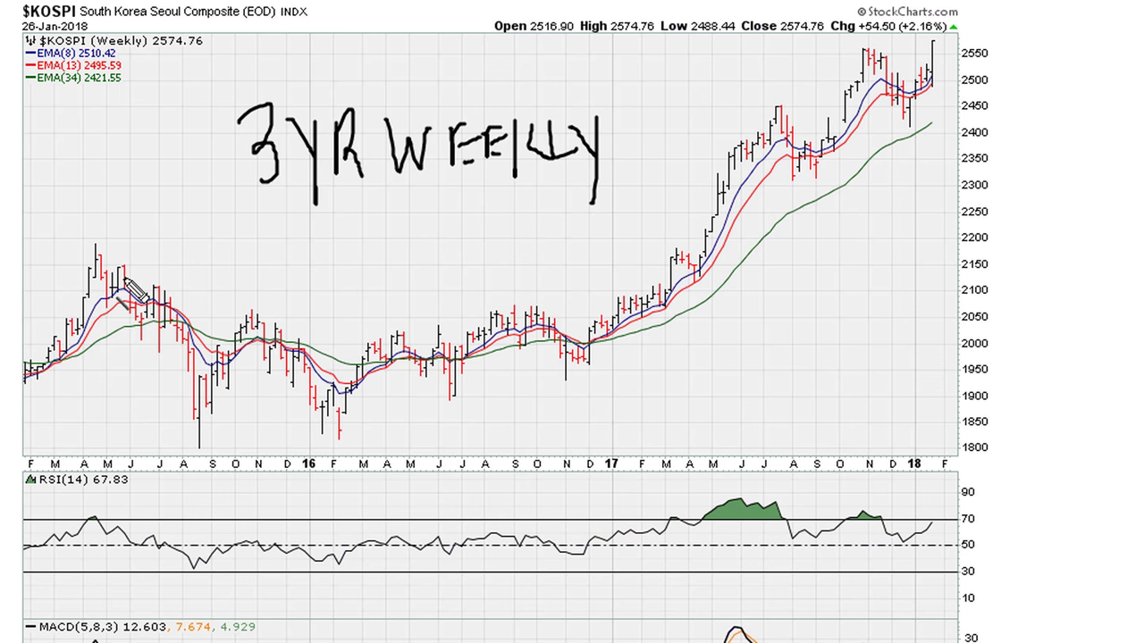
Draw a falling trendline from the 2015 peak, a rising one from the February 2016 low, and a breakout arrow.
{"action": "left_click_drag", "start_coordinate": [95, 259], "coordinate": [337, 263]}
{"action": "left_click_drag", "start_coordinate": [397, 284], "coordinate": [623, 325]}
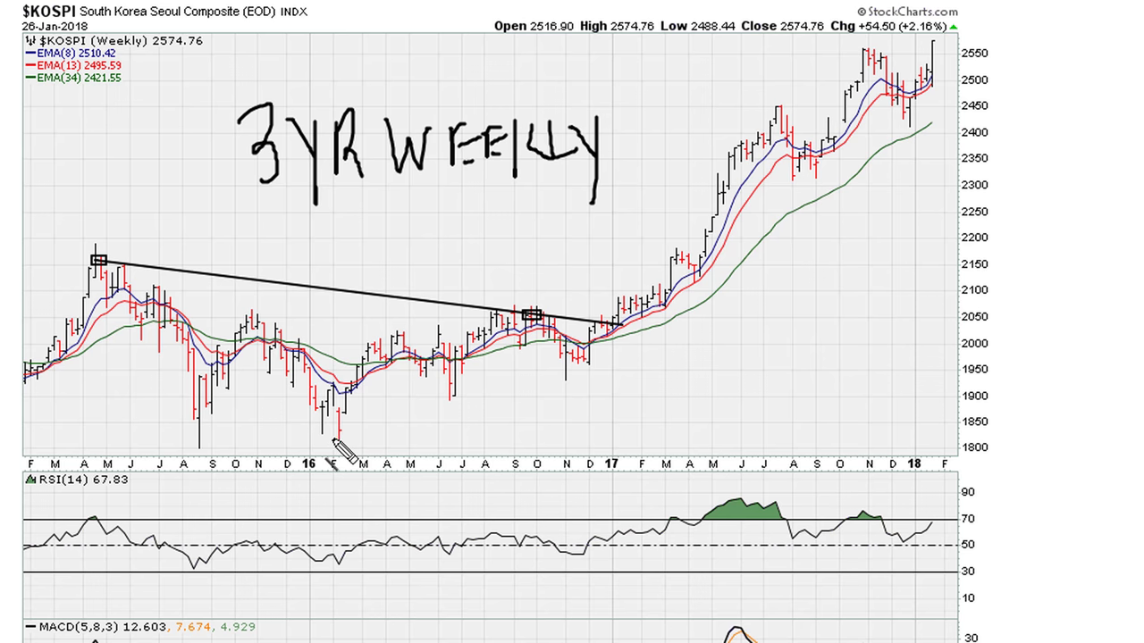
{"action": "left_click_drag", "start_coordinate": [339, 439], "coordinate": [617, 353]}
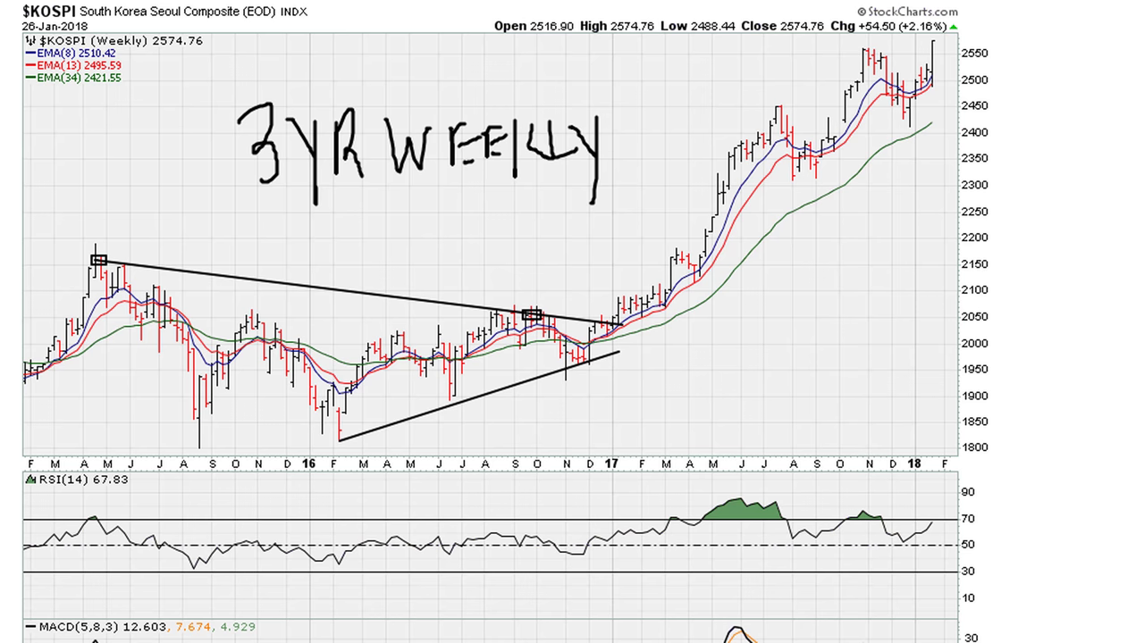
{"action": "left_click_drag", "start_coordinate": [570, 282], "coordinate": [615, 318]}
Draw blue falling and rising RSI trendlines with a breakout arrow, and extend the price downtrend right.
{"action": "left_click_drag", "start_coordinate": [93, 517], "coordinate": [616, 538]}
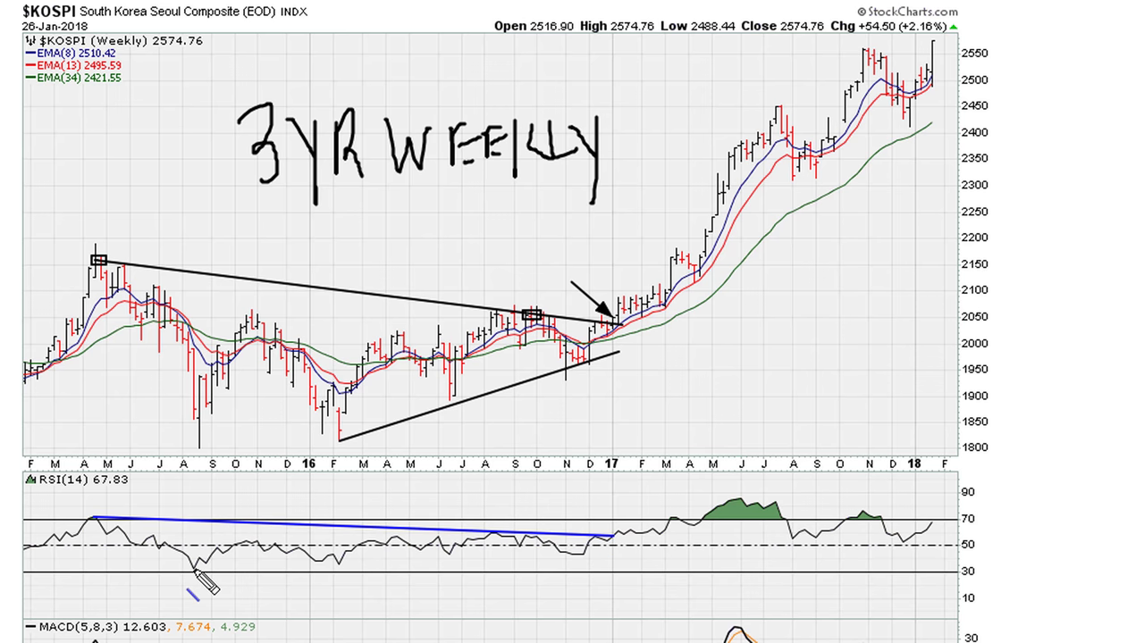
{"action": "left_click_drag", "start_coordinate": [195, 569], "coordinate": [613, 554]}
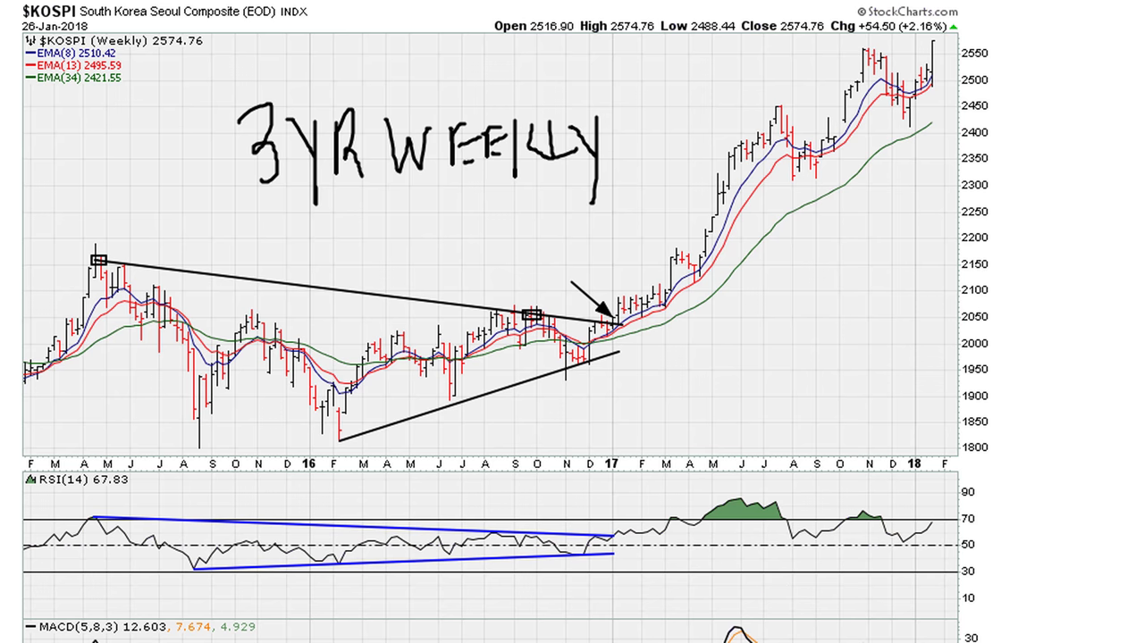
{"action": "left_click_drag", "start_coordinate": [574, 503], "coordinate": [609, 536]}
{"action": "left_click_drag", "start_coordinate": [99, 261], "coordinate": [983, 368]}
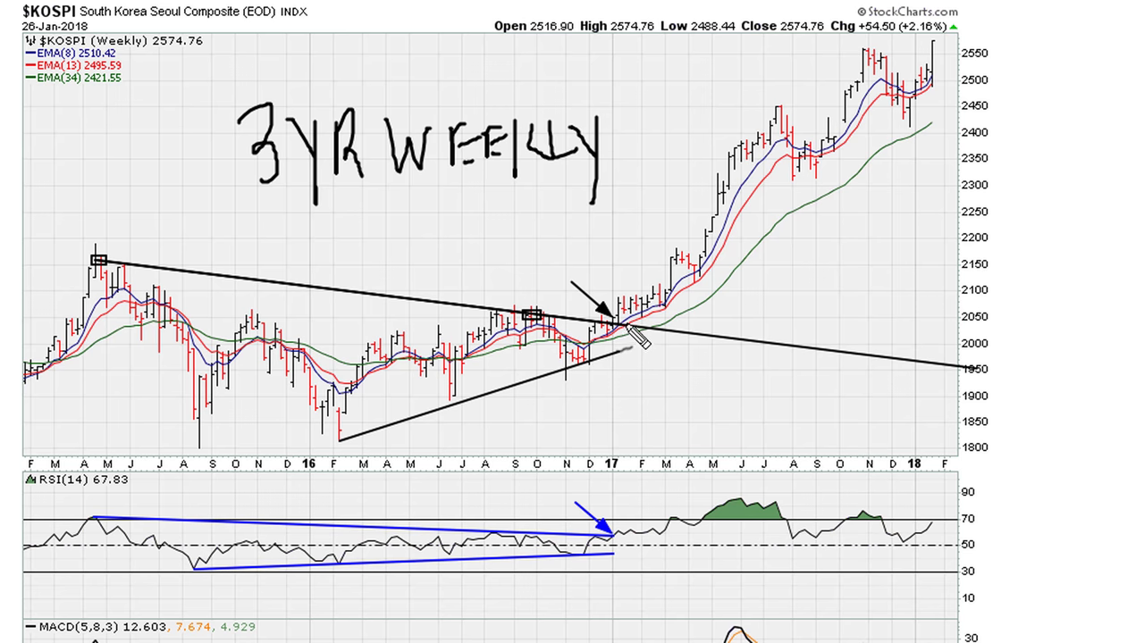
Loop the extended downtrend line with an X, then extend the rising support trendline to the right.
{"action": "mouse_move", "coordinate": [637, 324]}
{"action": "left_mouse_down"}
{"action": "mouse_move", "coordinate": [936, 338]}
{"action": "mouse_move", "coordinate": [976, 389]}
{"action": "mouse_move", "coordinate": [766, 378]}
{"action": "mouse_move", "coordinate": [623, 327]}
{"action": "left_mouse_up"}
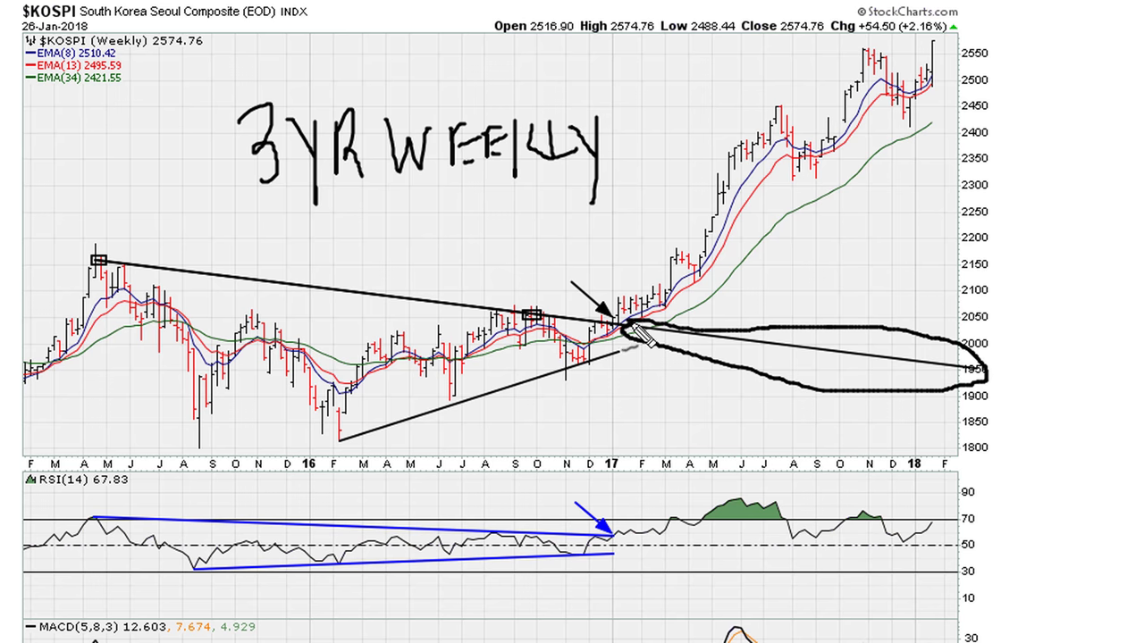
{"action": "mouse_move", "coordinate": [995, 355]}
{"action": "left_mouse_down"}
{"action": "mouse_move", "coordinate": [1021, 382]}
{"action": "mouse_move", "coordinate": [1008, 370]}
{"action": "mouse_move", "coordinate": [998, 385]}
{"action": "left_mouse_up"}
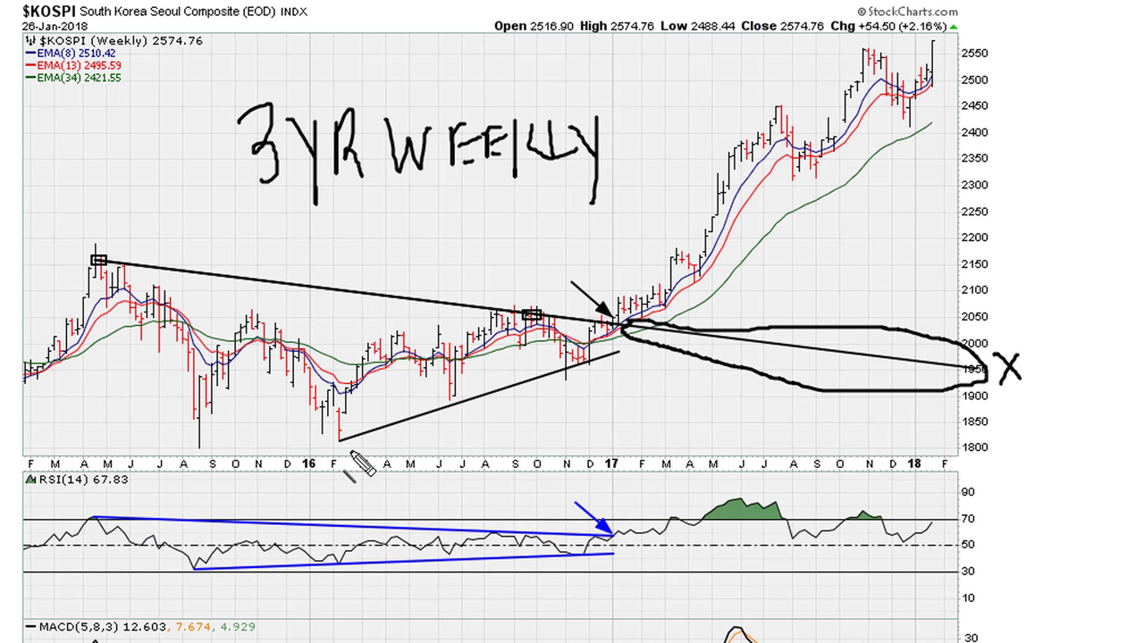
{"action": "left_click_drag", "start_coordinate": [342, 440], "coordinate": [1006, 229]}
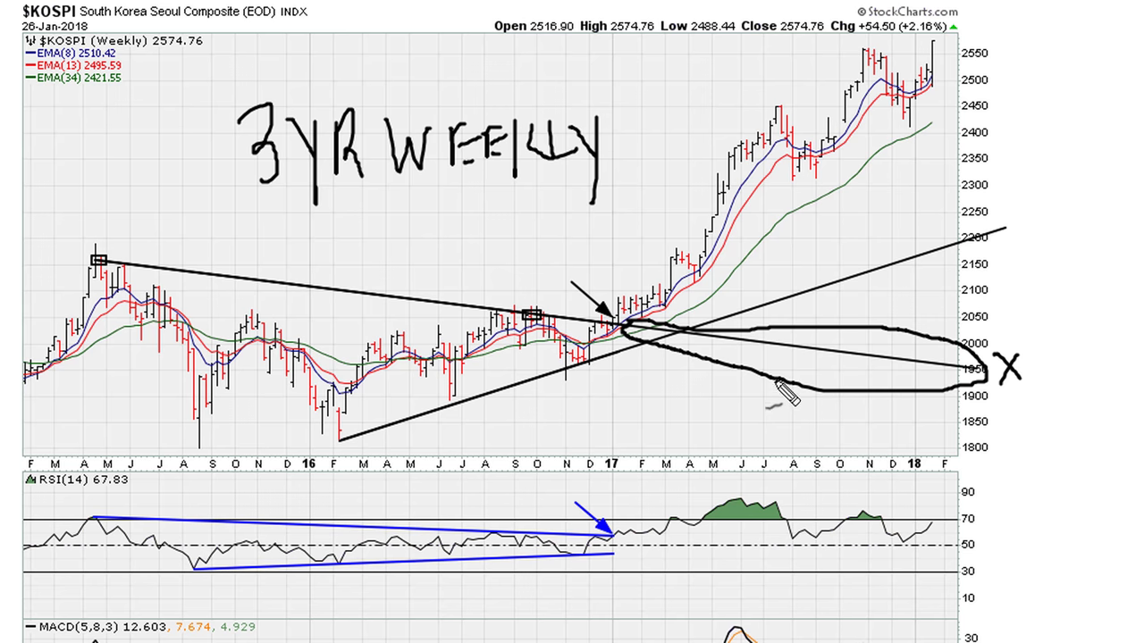
Loop the rising trendline with an X near 2250 and draw a long blue RSI line from the April peak.
{"action": "mouse_move", "coordinate": [687, 323]}
{"action": "left_mouse_down"}
{"action": "mouse_move", "coordinate": [994, 218]}
{"action": "mouse_move", "coordinate": [999, 249]}
{"action": "mouse_move", "coordinate": [885, 299]}
{"action": "mouse_move", "coordinate": [690, 321]}
{"action": "left_mouse_up"}
{"action": "mouse_move", "coordinate": [1007, 200]}
{"action": "left_mouse_down"}
{"action": "mouse_move", "coordinate": [1037, 234]}
{"action": "mouse_move", "coordinate": [1010, 250]}
{"action": "left_mouse_up"}
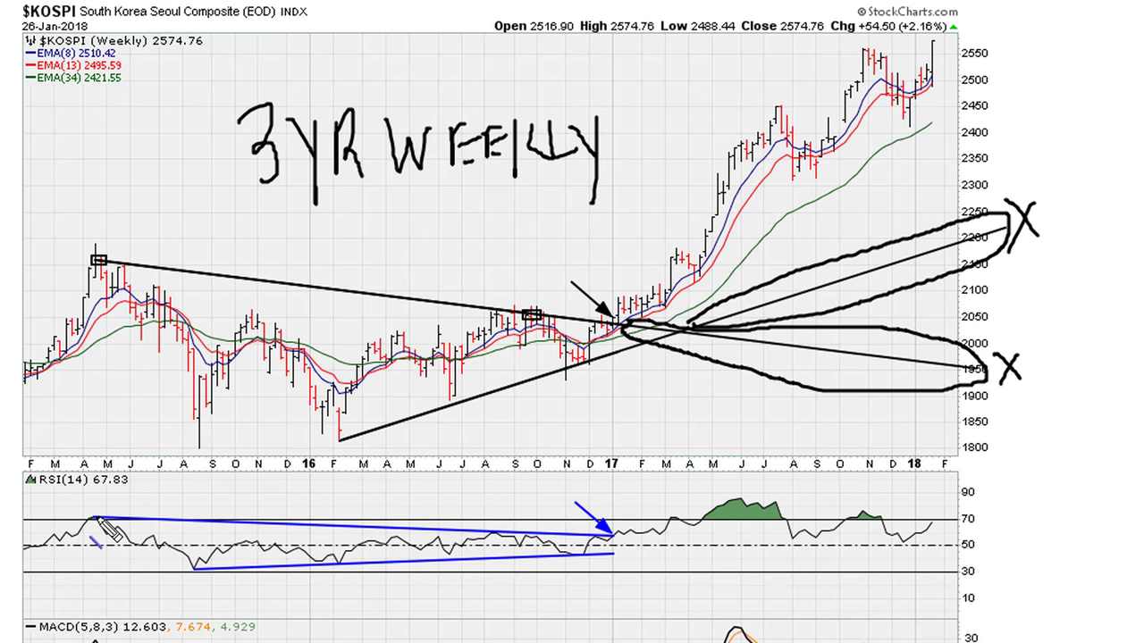
{"action": "left_click_drag", "start_coordinate": [96, 519], "coordinate": [1013, 549]}
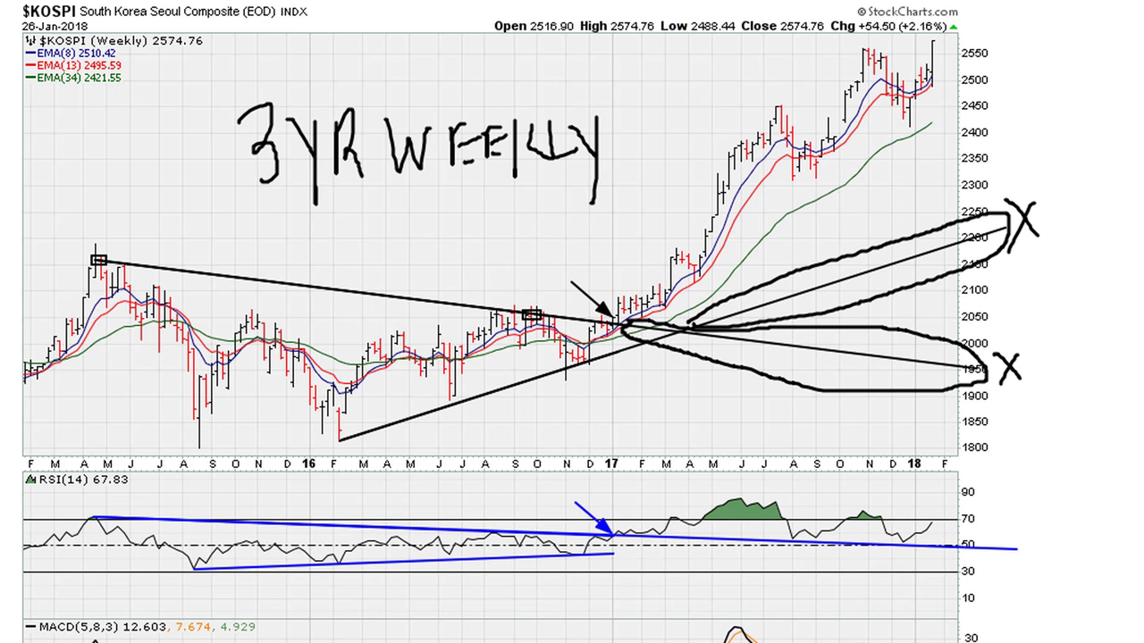
Draw a small blue up arrow under the RSI line and box the March 2017 retest on RSI and price.
{"action": "left_click_drag", "start_coordinate": [652, 579], "coordinate": [657, 548]}
{"action": "mouse_move", "coordinate": [649, 561]}
{"action": "left_mouse_down"}
{"action": "mouse_move", "coordinate": [662, 560]}
{"action": "mouse_move", "coordinate": [661, 542]}
{"action": "mouse_move", "coordinate": [673, 552]}
{"action": "left_mouse_up"}
{"action": "left_click_drag", "start_coordinate": [651, 528], "coordinate": [669, 541]}
{"action": "left_click_drag", "start_coordinate": [658, 296], "coordinate": [674, 308]}
Box the August and September 2017 retests on both the RSI and price panels.
{"action": "left_click_drag", "start_coordinate": [785, 534], "coordinate": [804, 548]}
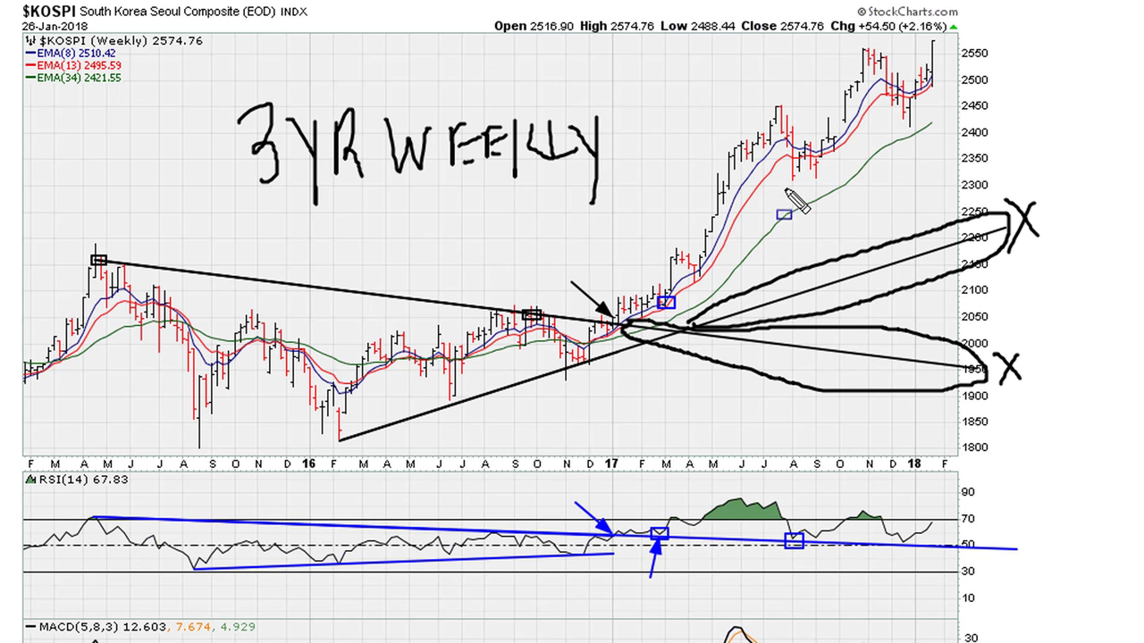
{"action": "left_click_drag", "start_coordinate": [788, 168], "coordinate": [800, 179]}
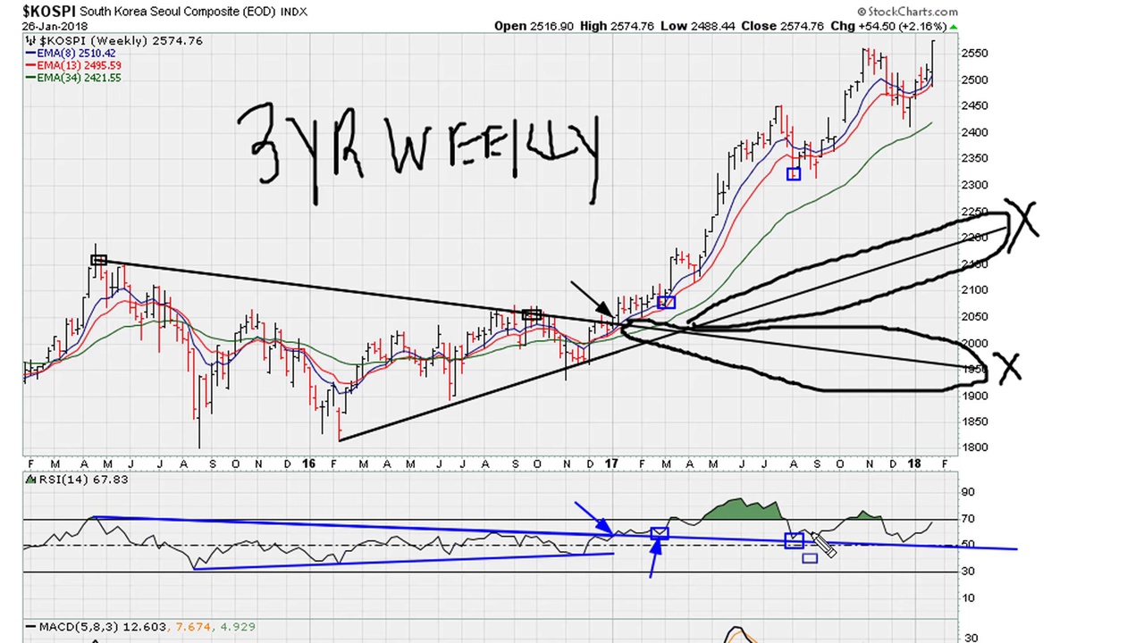
{"action": "left_click_drag", "start_coordinate": [811, 534], "coordinate": [823, 546]}
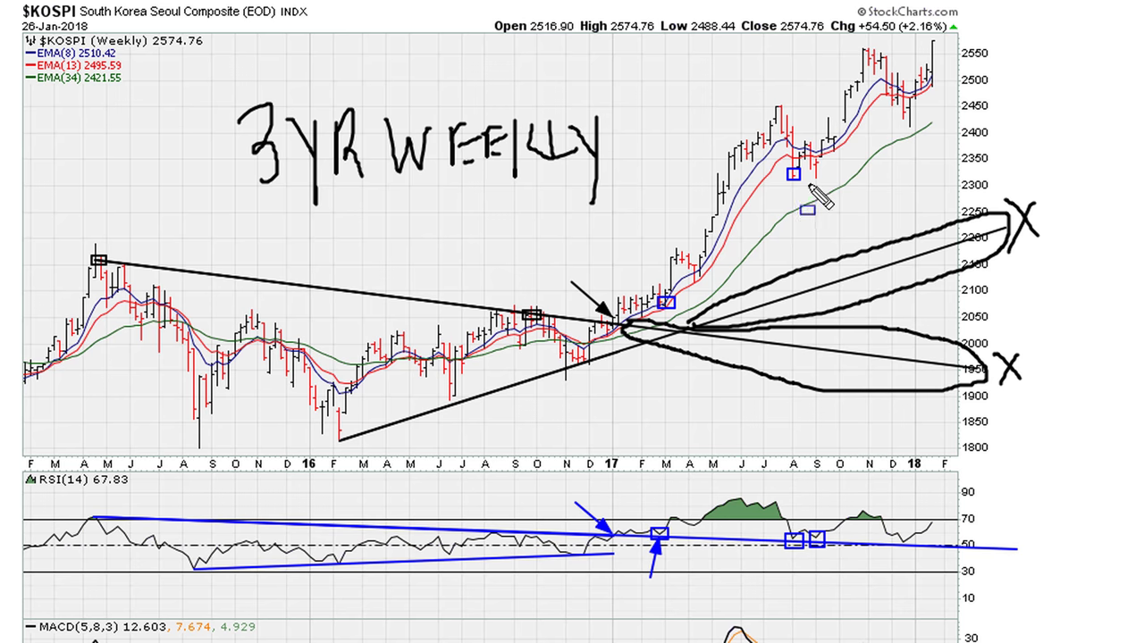
{"action": "left_click_drag", "start_coordinate": [811, 159], "coordinate": [826, 168]}
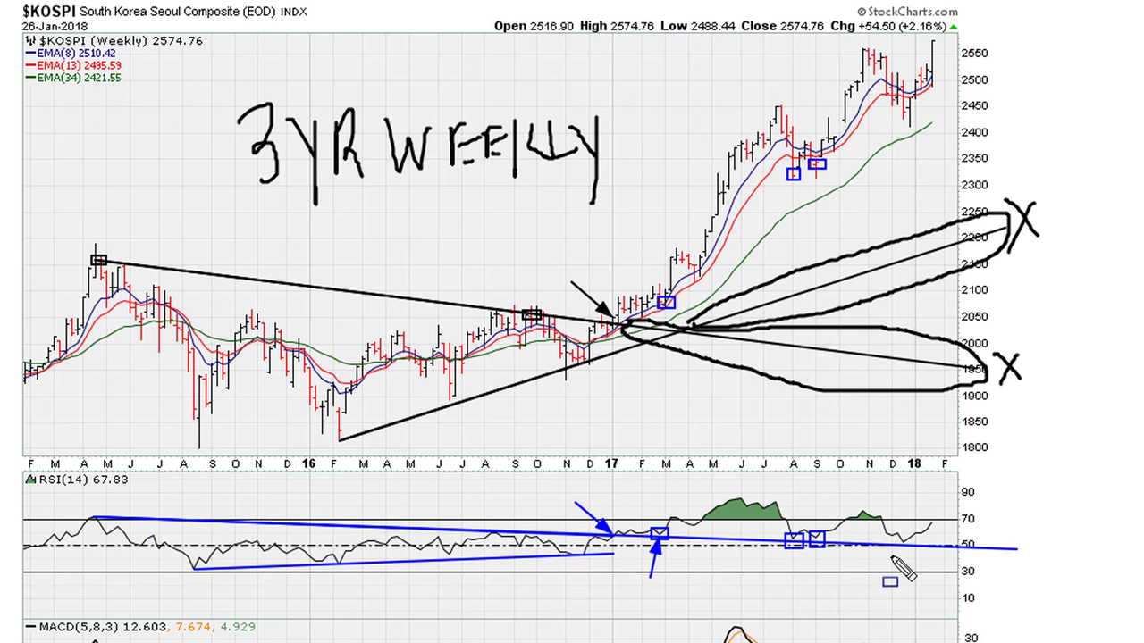
Box the December 2017 low on RSI and price, and redraw the rising blue RSI trendline from the 2015 low.
{"action": "left_click_drag", "start_coordinate": [895, 534], "coordinate": [915, 552]}
{"action": "left_click_drag", "start_coordinate": [198, 572], "coordinate": [969, 548]}
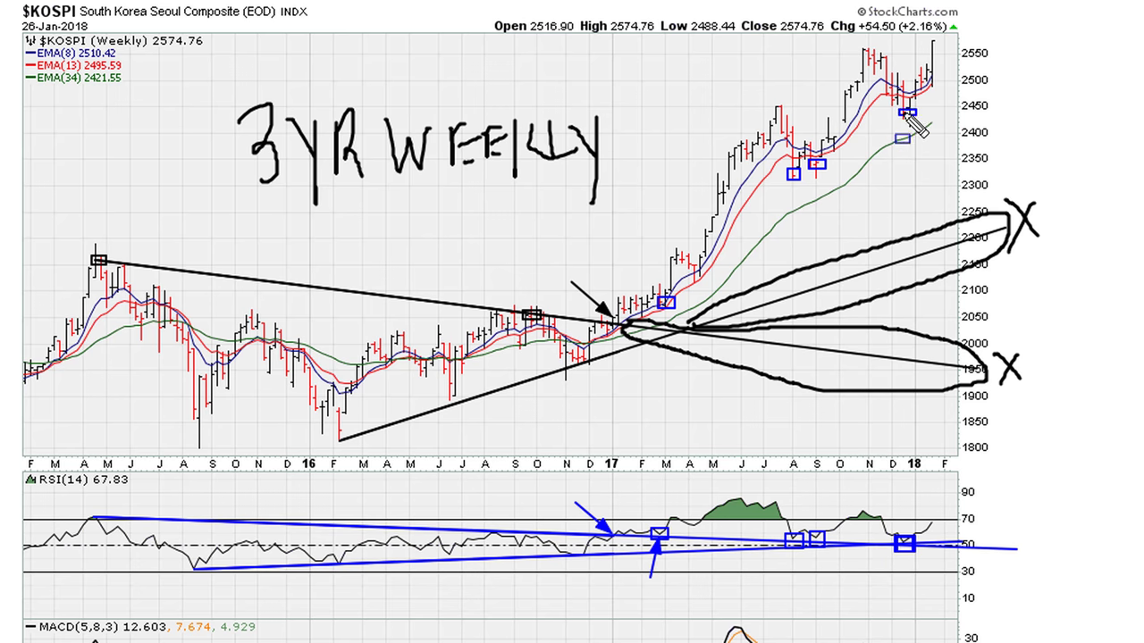
{"action": "left_click_drag", "start_coordinate": [898, 104], "coordinate": [916, 115]}
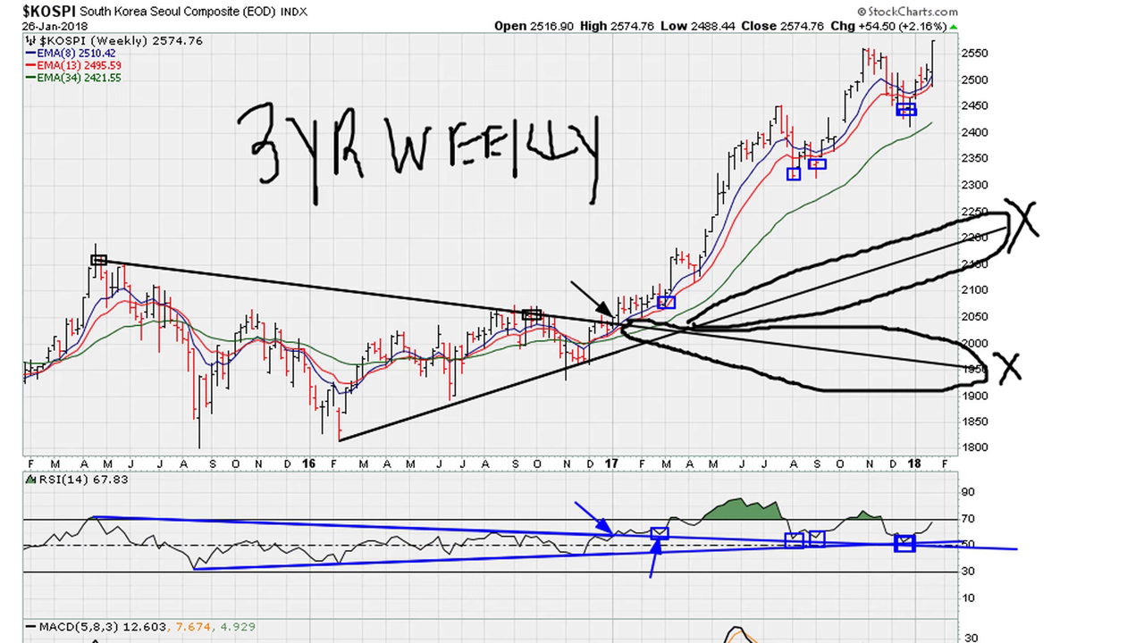